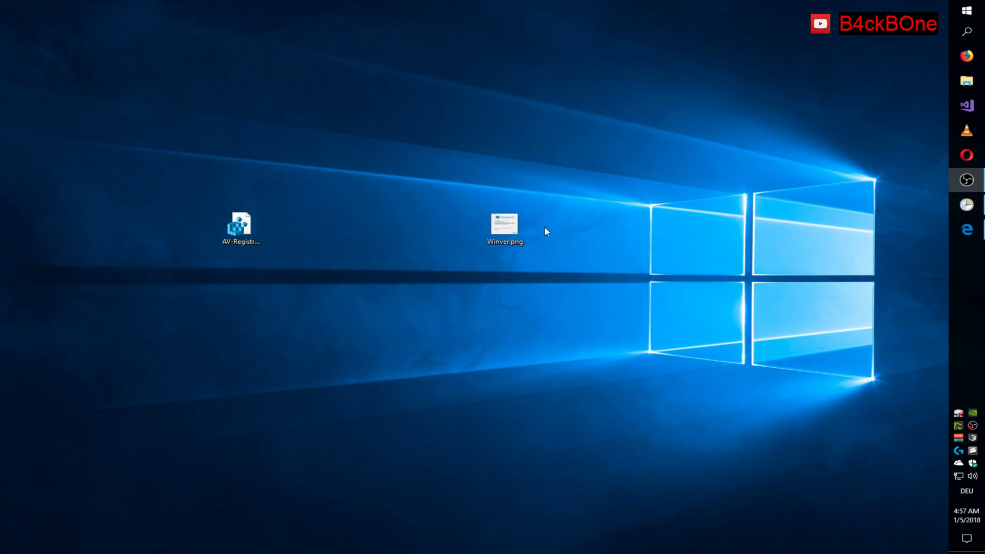
# - Place the Winver.png icon right beside the AV-Registry file icon on the desktop
pyautogui.click(521, 240)
pyautogui.moveTo(521, 240); pyautogui.dragTo(297, 226)
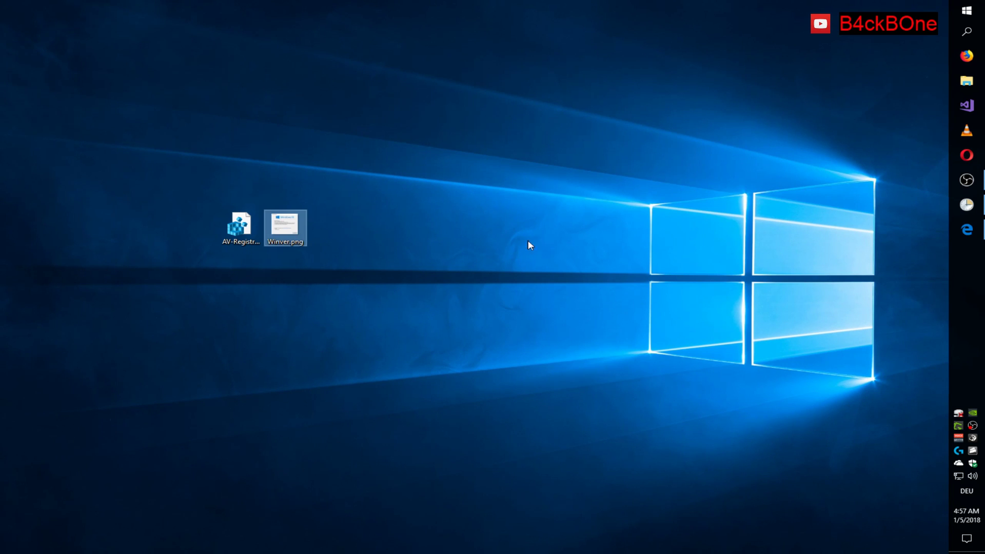
pyautogui.click(173, 169)
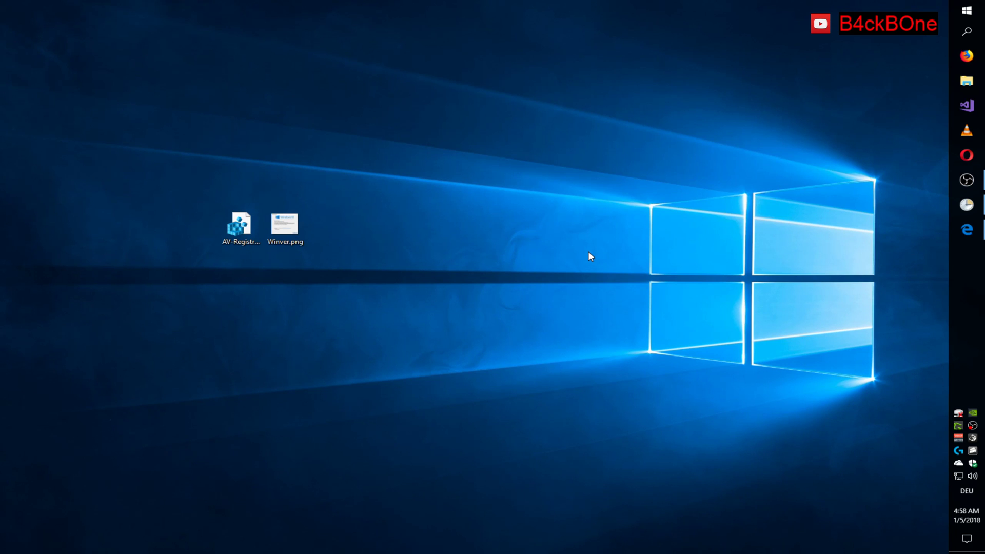
# - Bring up the antivirus compatibility spreadsheet in Edge and highlight its spreadsheet ID in the address
pyautogui.click(967, 231)
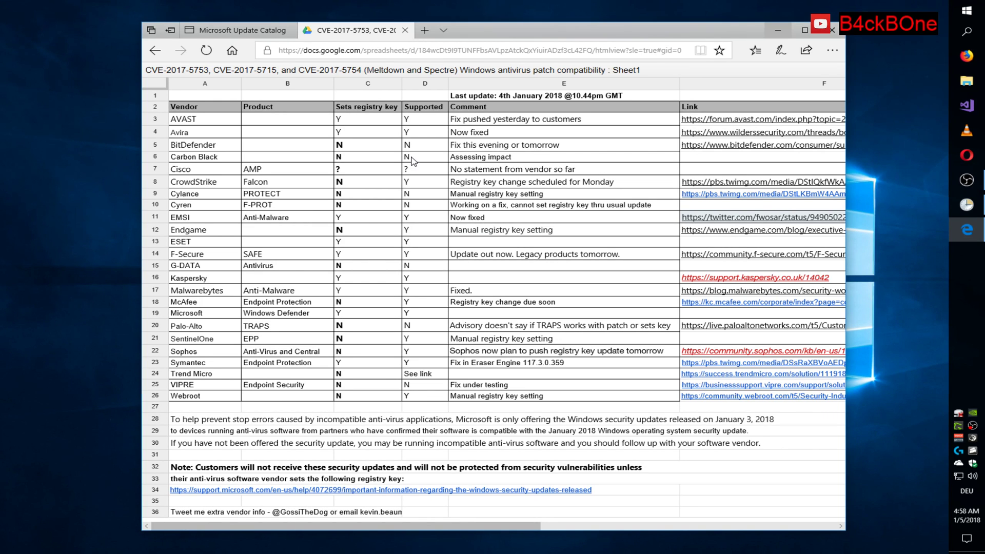
pyautogui.moveTo(530, 35); pyautogui.dragTo(461, 40)
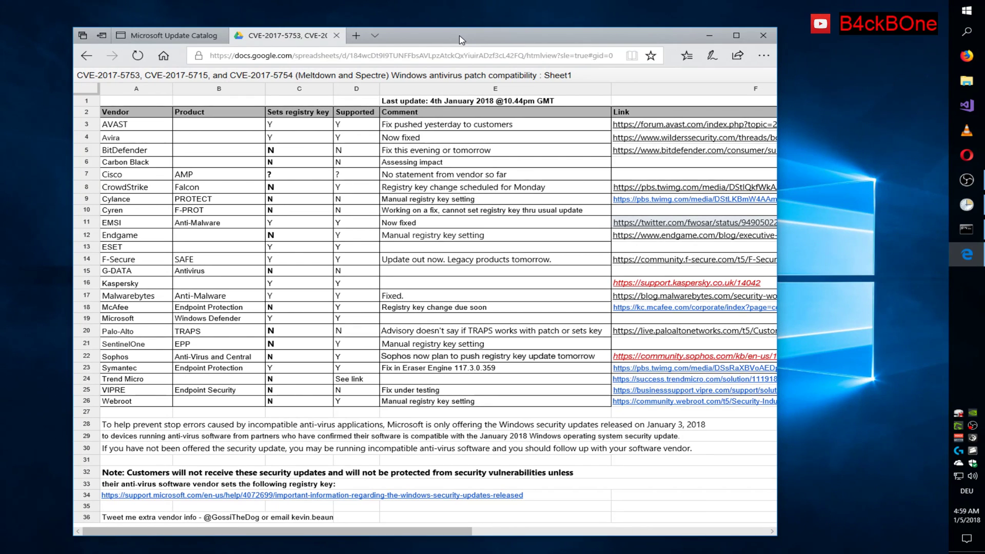
pyautogui.doubleClick(286, 52)
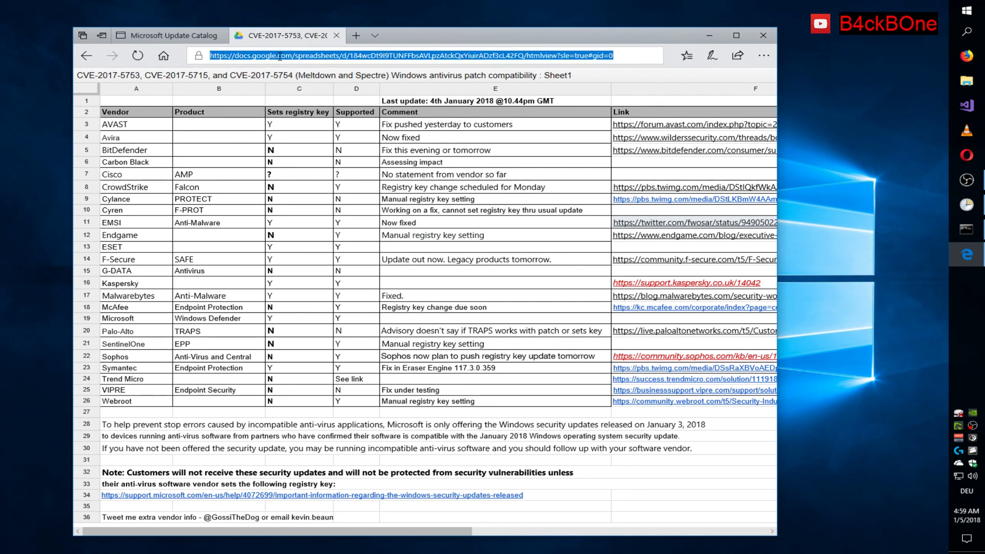
pyautogui.doubleClick(356, 53)
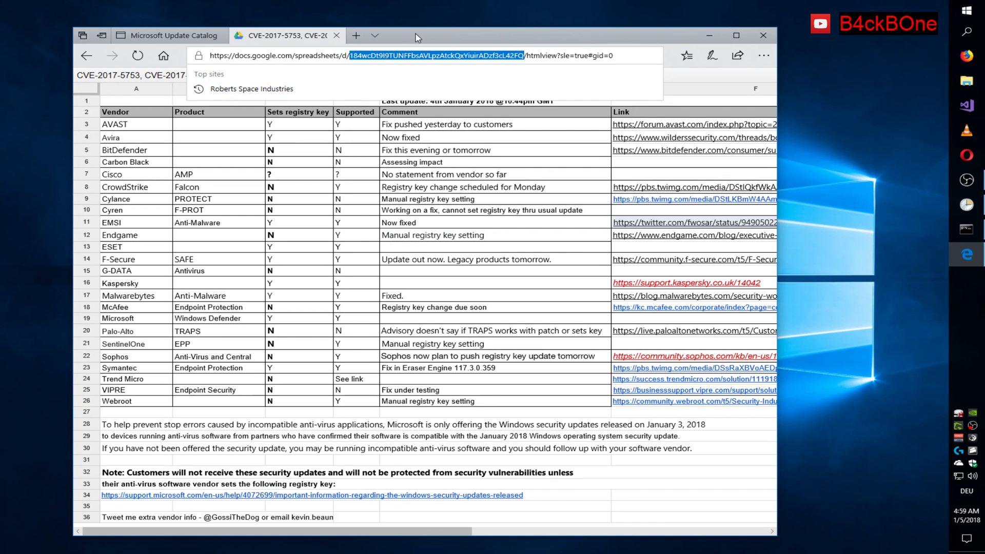
pyautogui.click(203, 37)
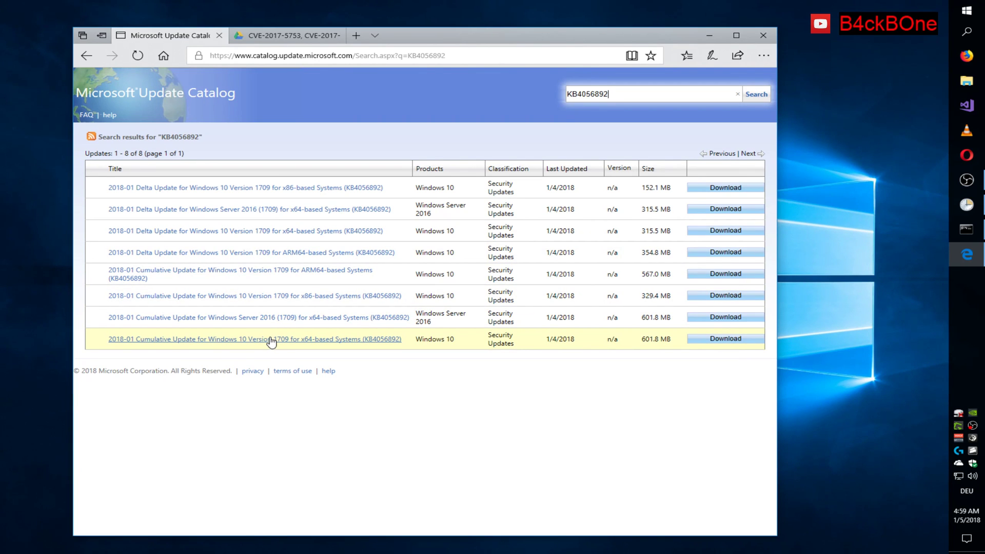
# - Open the KB4056891 support article and select the start of its antivirus workaround text
pyautogui.click(386, 339)
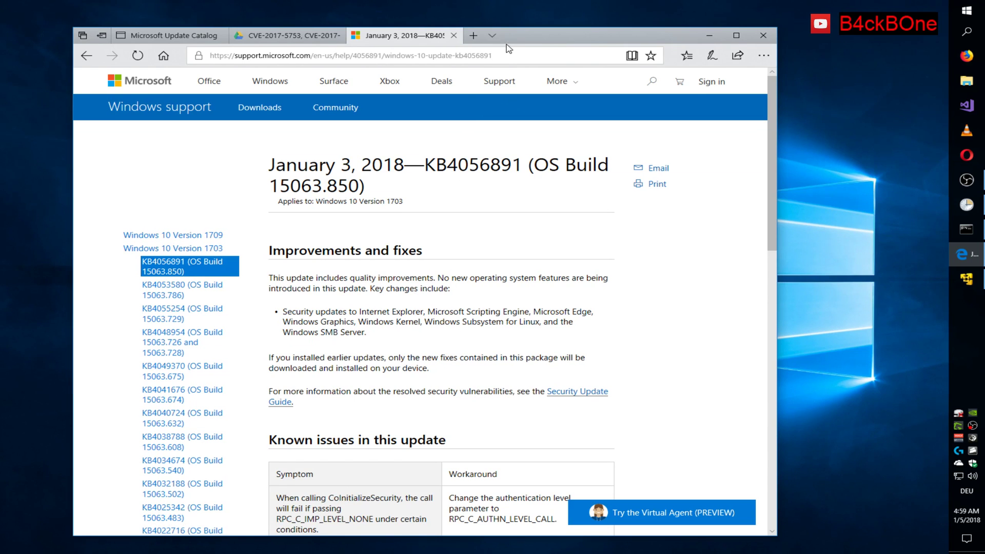
pyautogui.moveTo(544, 40); pyautogui.dragTo(539, 19)
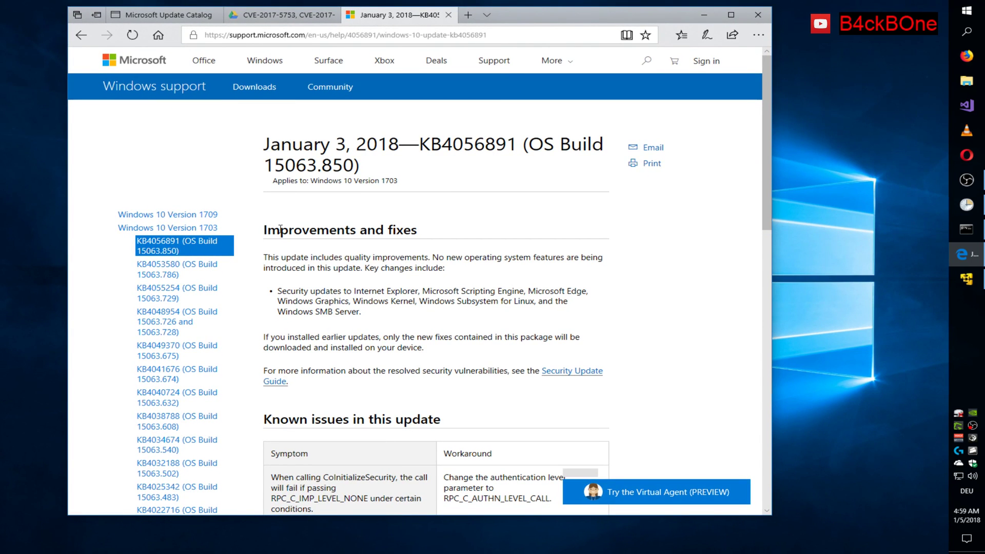
pyautogui.scroll(-8, 350, 306)
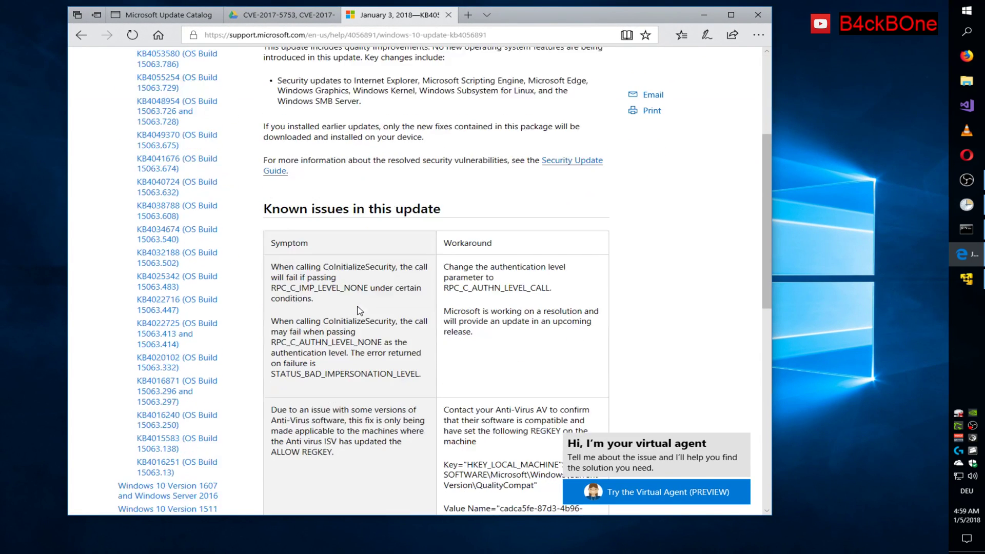
pyautogui.scroll(4, 433, 182)
pyautogui.scroll(-2, 437, 149)
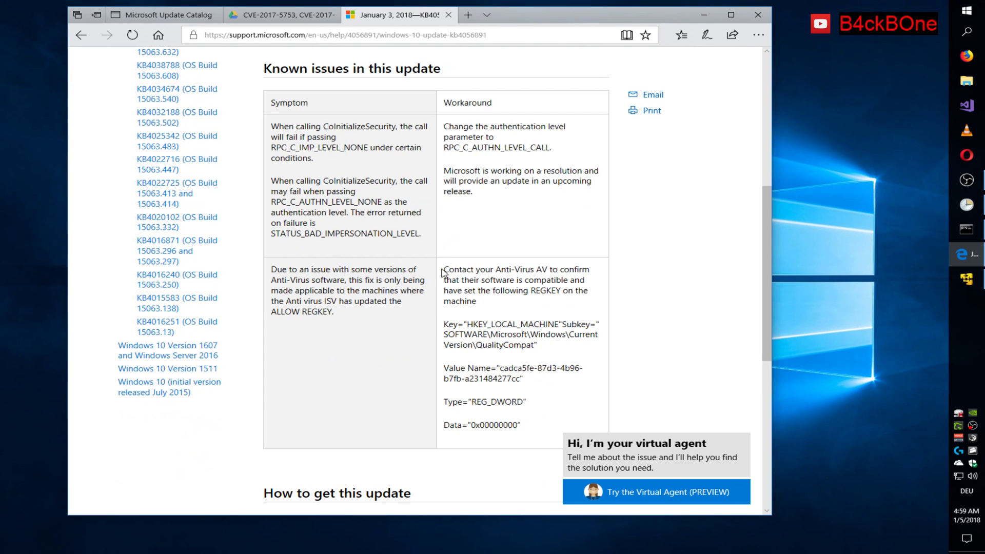
pyautogui.moveTo(443, 270); pyautogui.dragTo(589, 270)
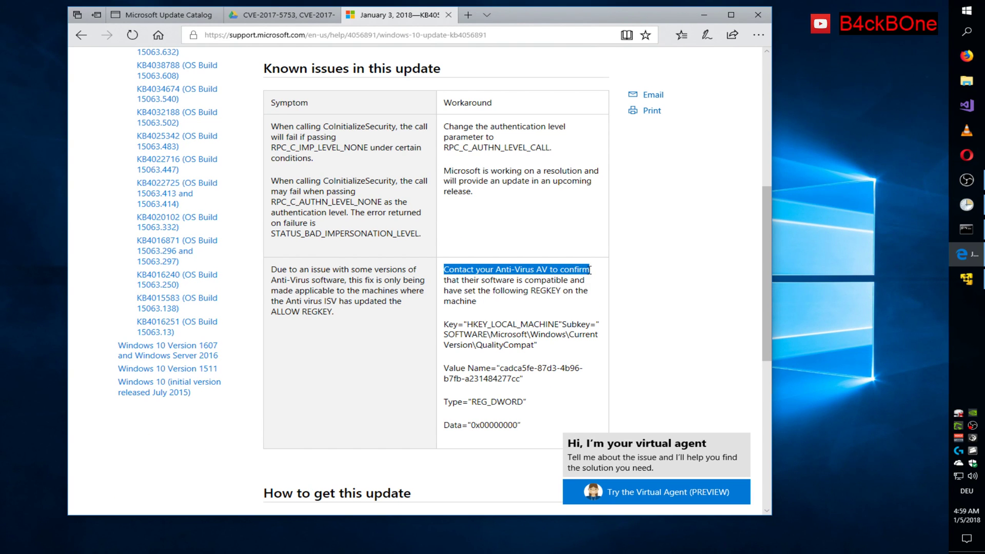
# - Highlight the registry key, value name, type and data, then return to the compatibility spreadsheet
pyautogui.click(283, 16)
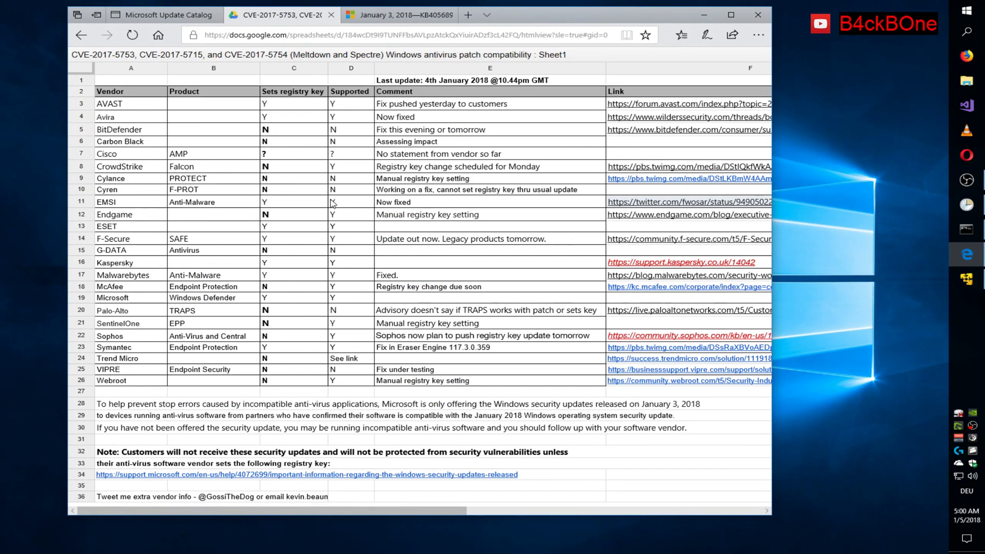
pyautogui.click(392, 20)
pyautogui.click(461, 306)
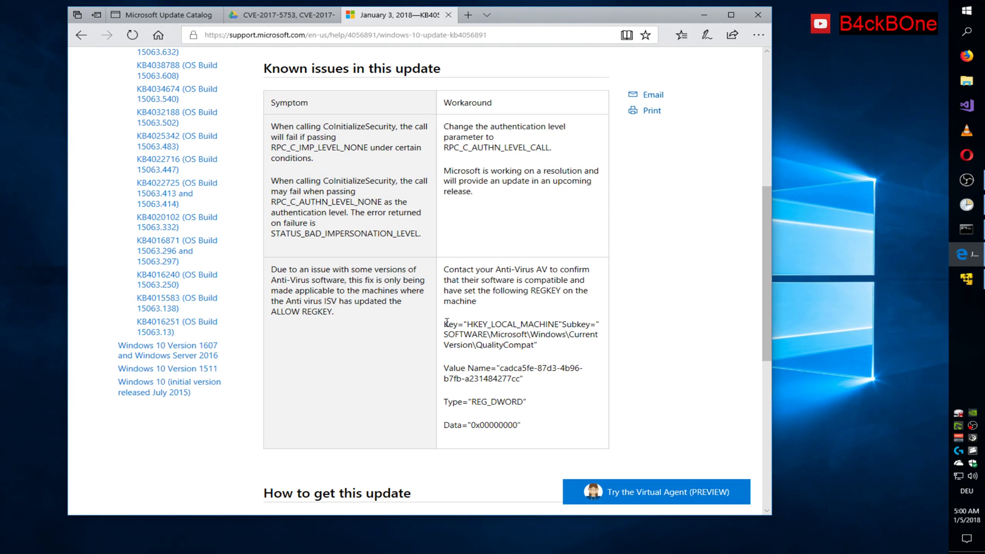
pyautogui.moveTo(446, 323); pyautogui.dragTo(537, 430)
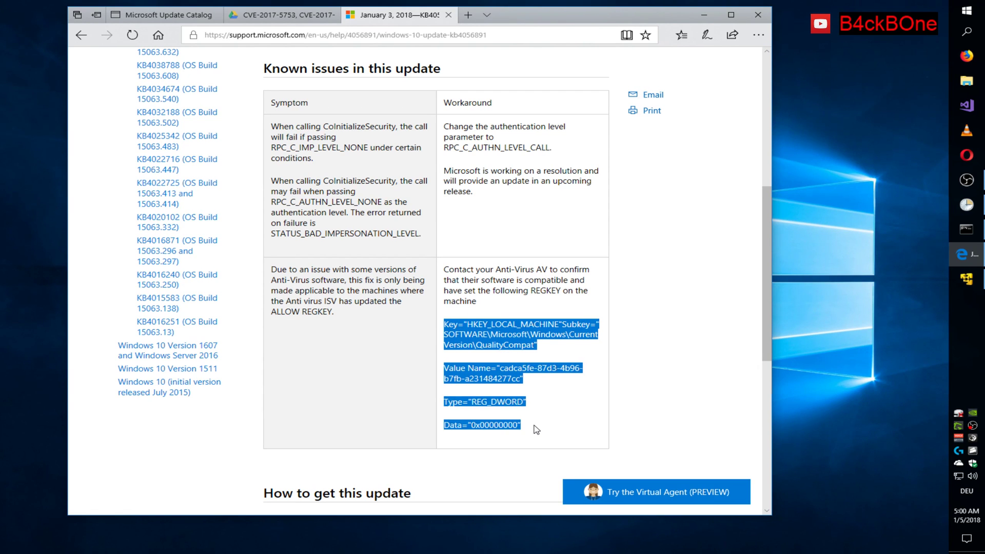
pyautogui.click(520, 346)
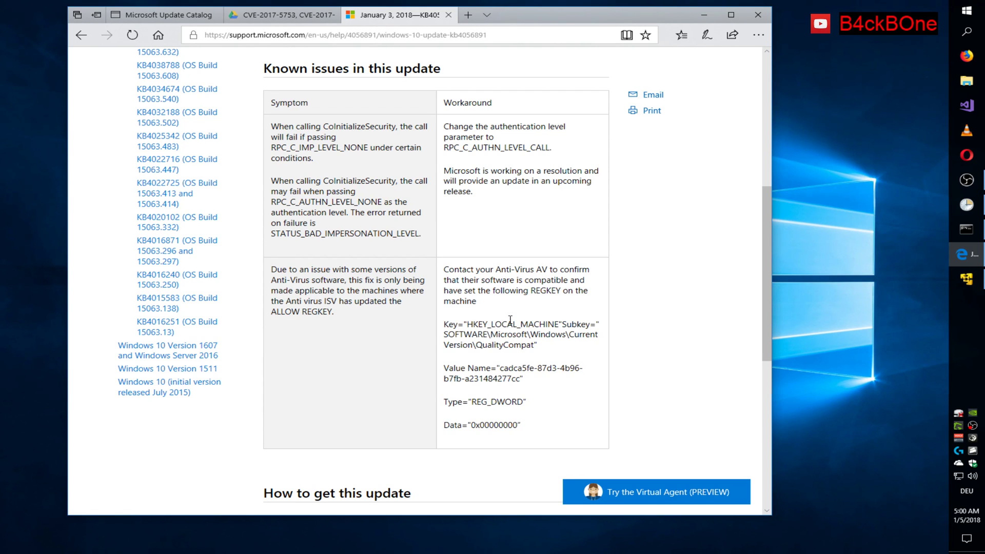
pyautogui.click(277, 15)
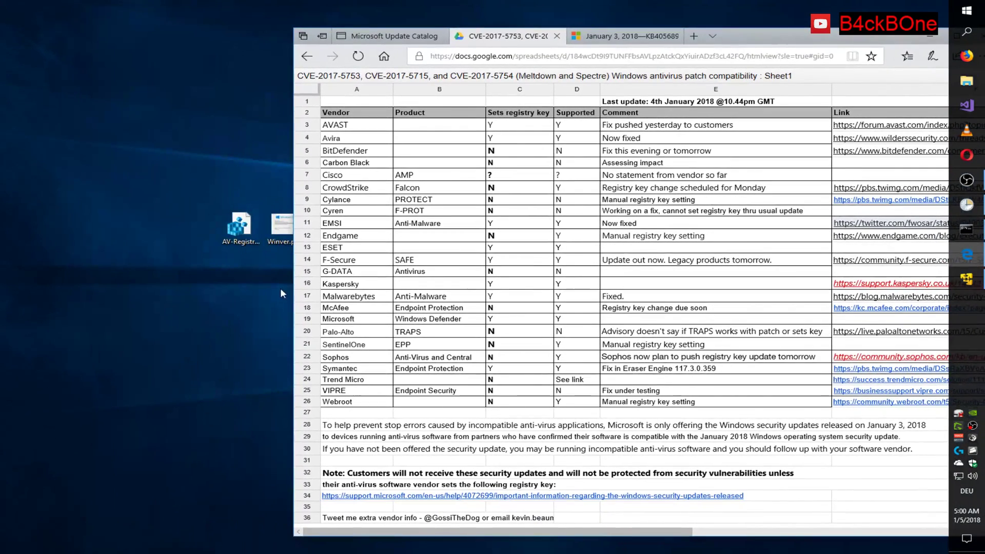
# - Review AV-Registry-Meltdown.reg in Notepad, picking out its QualityCompat key, then minimize Notepad
pyautogui.moveTo(232, 225); pyautogui.dragTo(171, 195)
pyautogui.rightClick(159, 177)
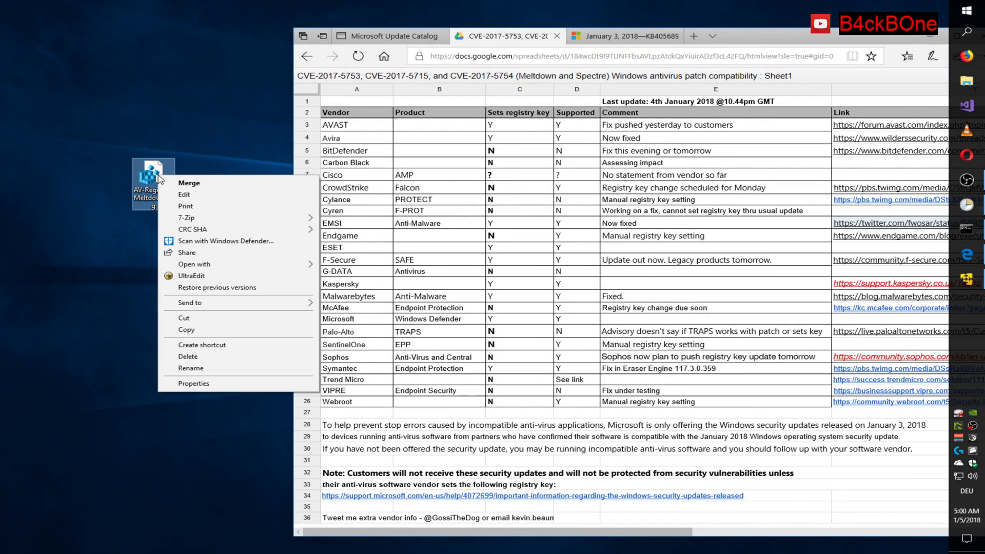
pyautogui.click(197, 196)
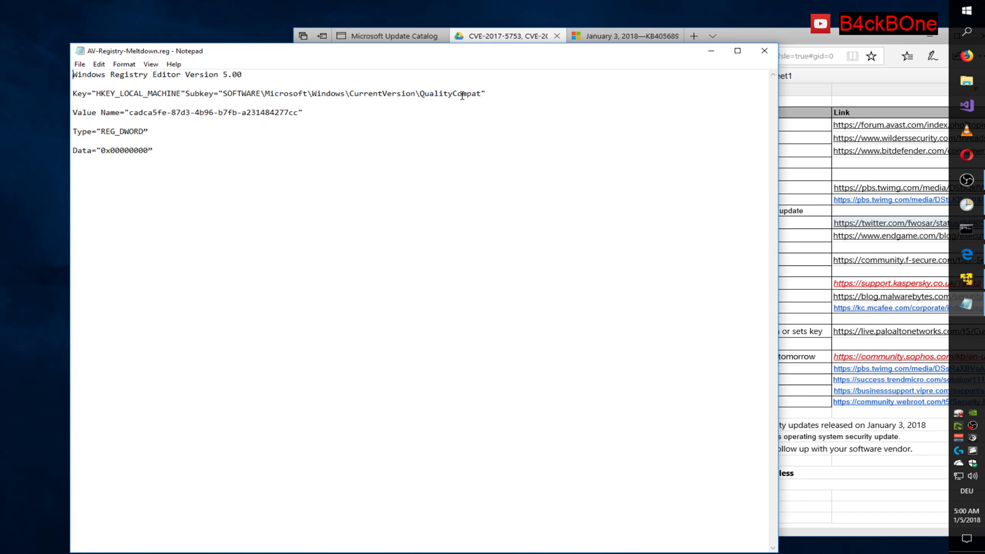
pyautogui.doubleClick(441, 95)
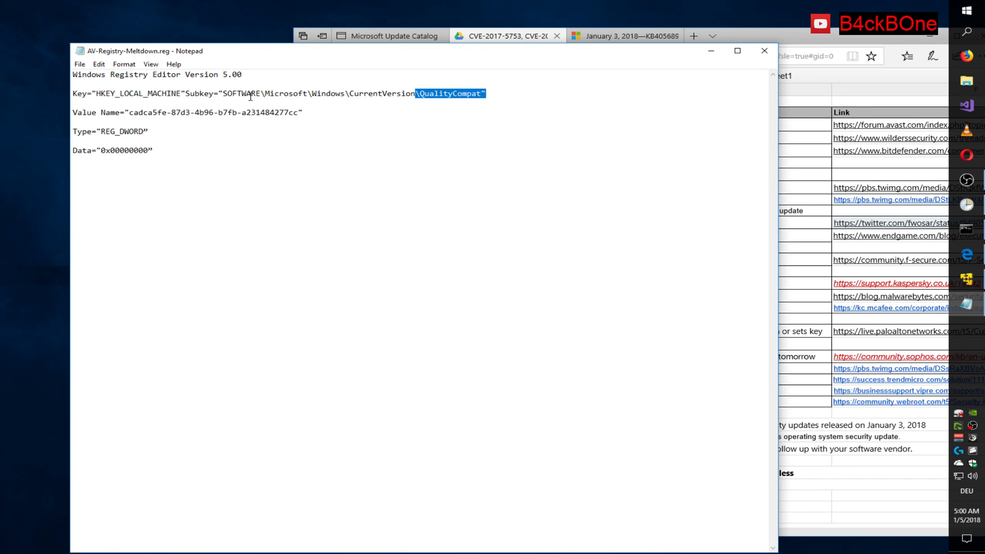
pyautogui.click(712, 50)
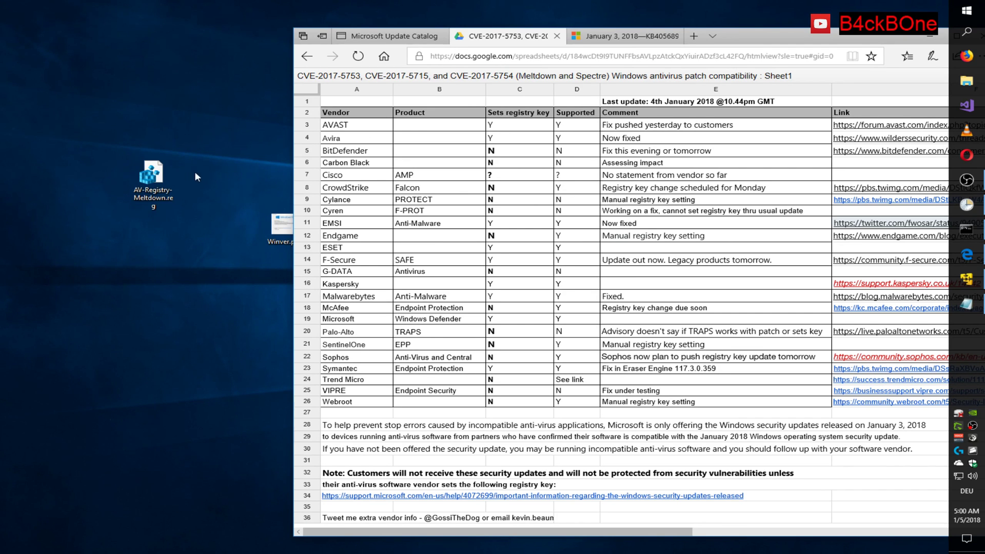
pyautogui.rightClick(152, 176)
# - Launch Registry Editor as administrator from a 'regedit' search and maximize its window
pyautogui.press('super')
pyautogui.write('reged')
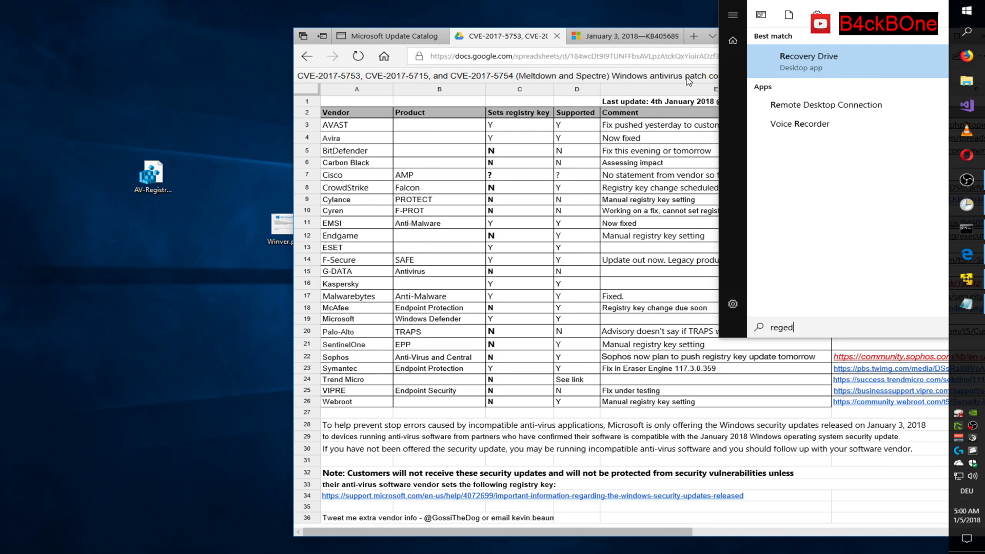
pyautogui.write('it')
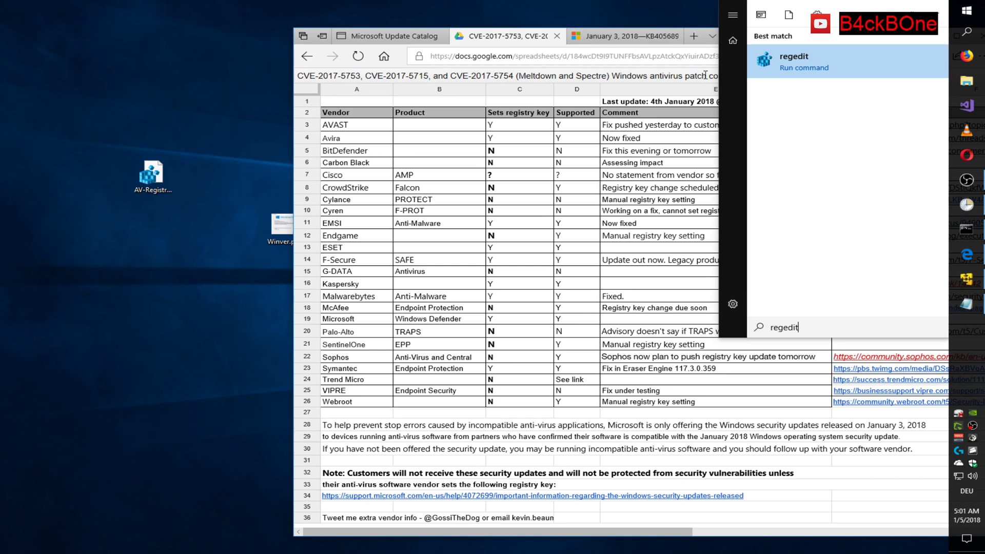
pyautogui.rightClick(806, 53)
pyautogui.click(835, 64)
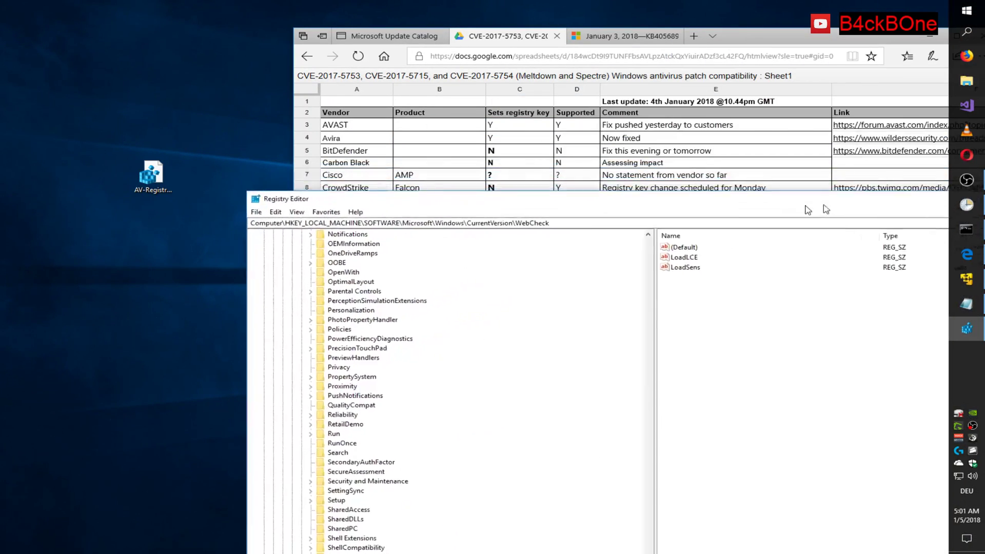
pyautogui.moveTo(807, 201); pyautogui.dragTo(598, 5)
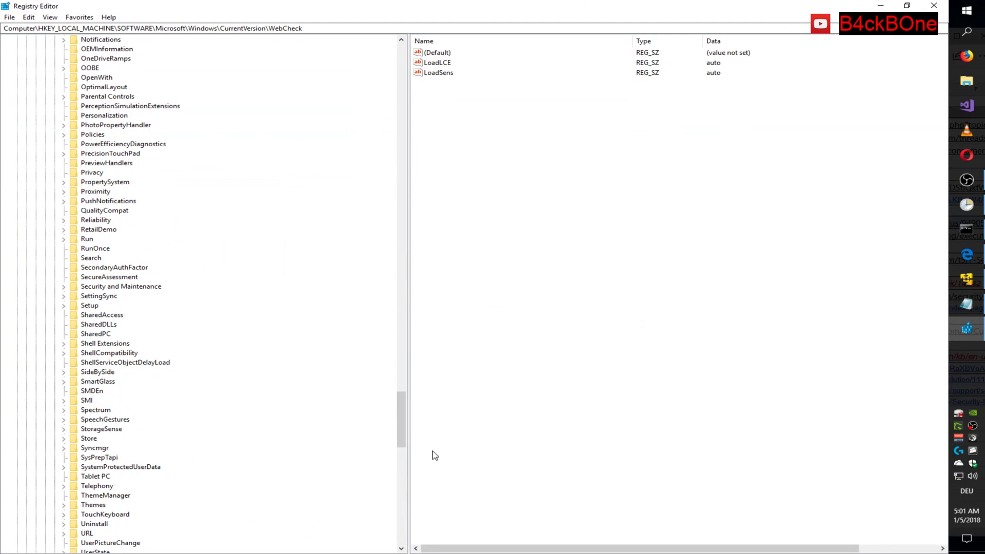
# - Select AV-Registry-Meltdown.reg in Registry Editor's File > Import dialog, then close Registry Editor
pyautogui.moveTo(404, 426); pyautogui.dragTo(410, 51)
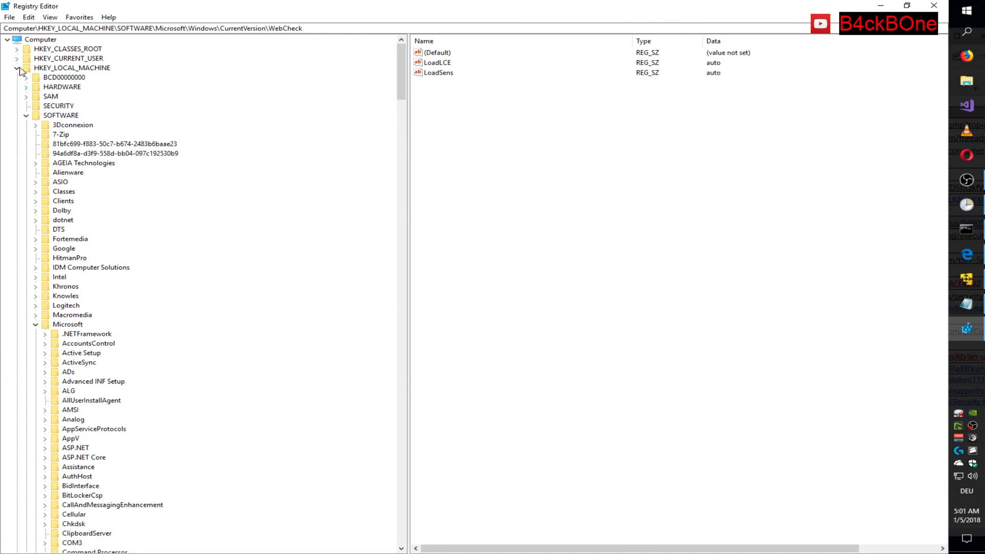
pyautogui.click(10, 17)
pyautogui.click(33, 29)
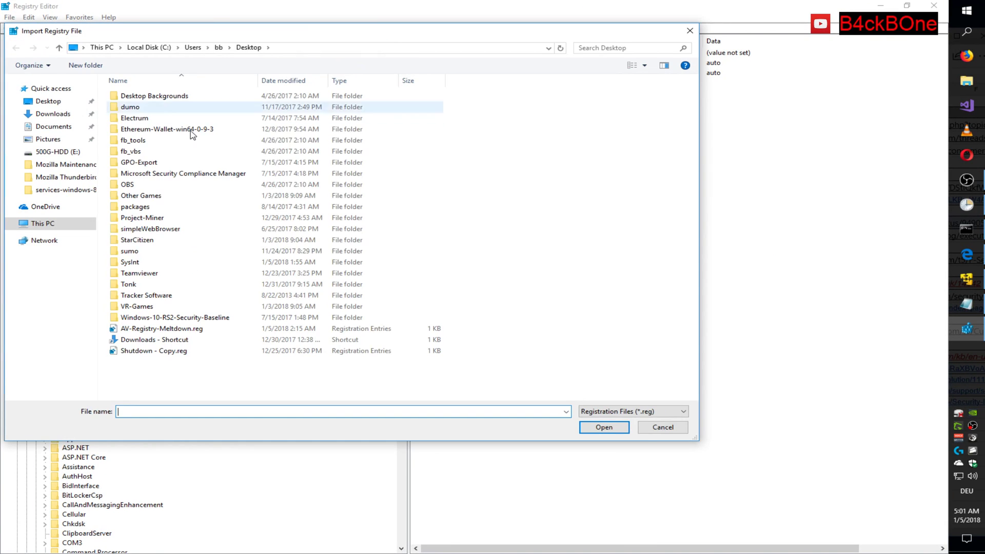
pyautogui.click(170, 328)
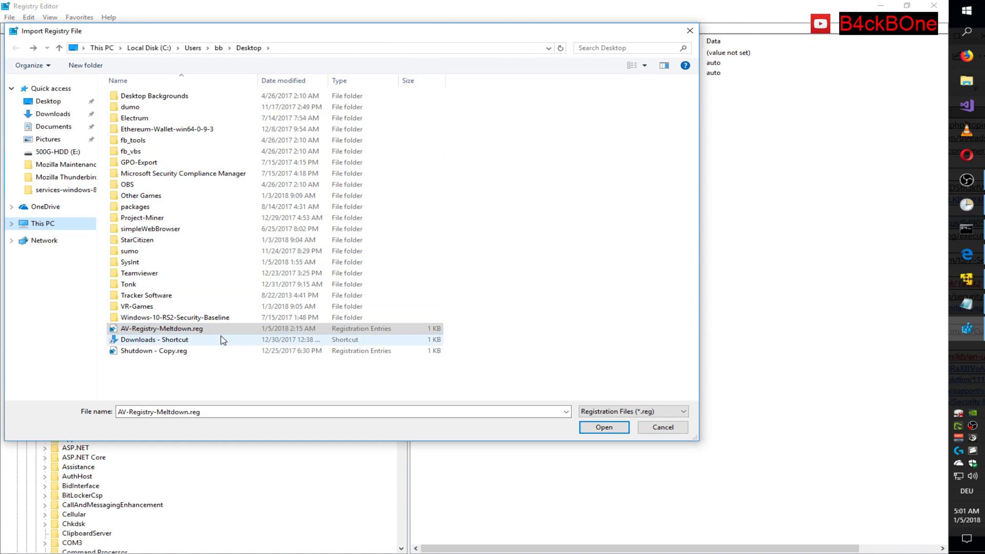
pyautogui.click(690, 31)
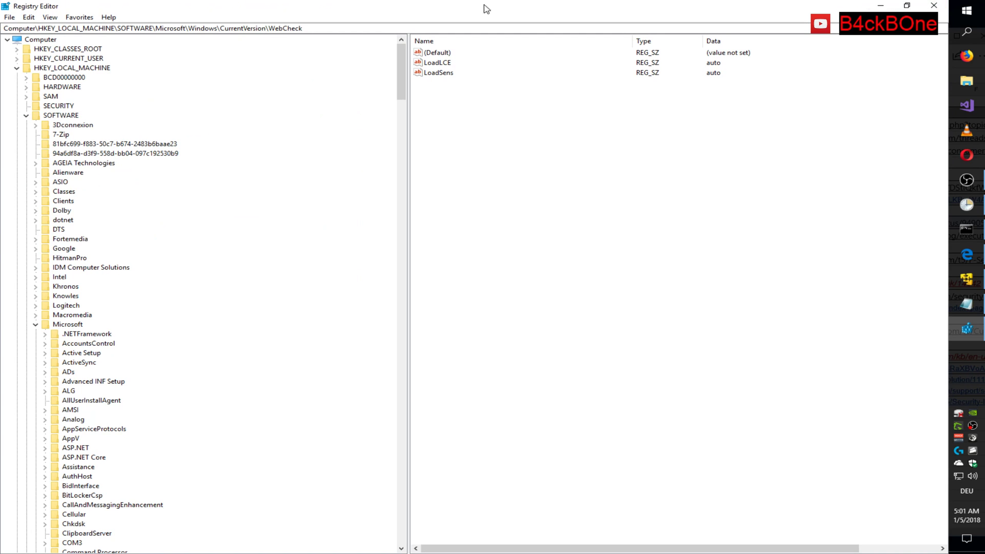
pyautogui.click(933, 5)
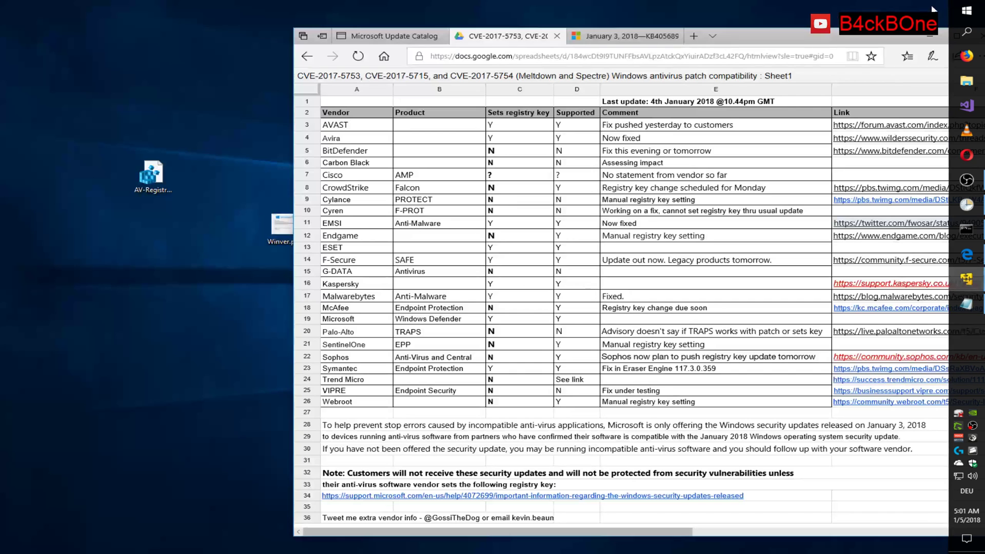
# - Bring the Update Catalog tab listing the 8 KB4056892 updates to the front
pyautogui.click(377, 39)
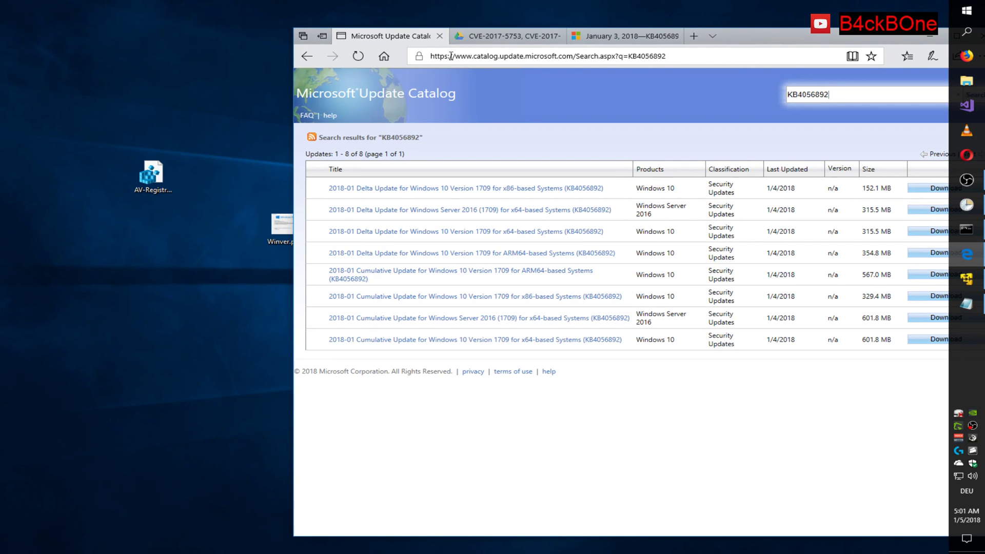
pyautogui.moveTo(741, 43); pyautogui.dragTo(570, 34)
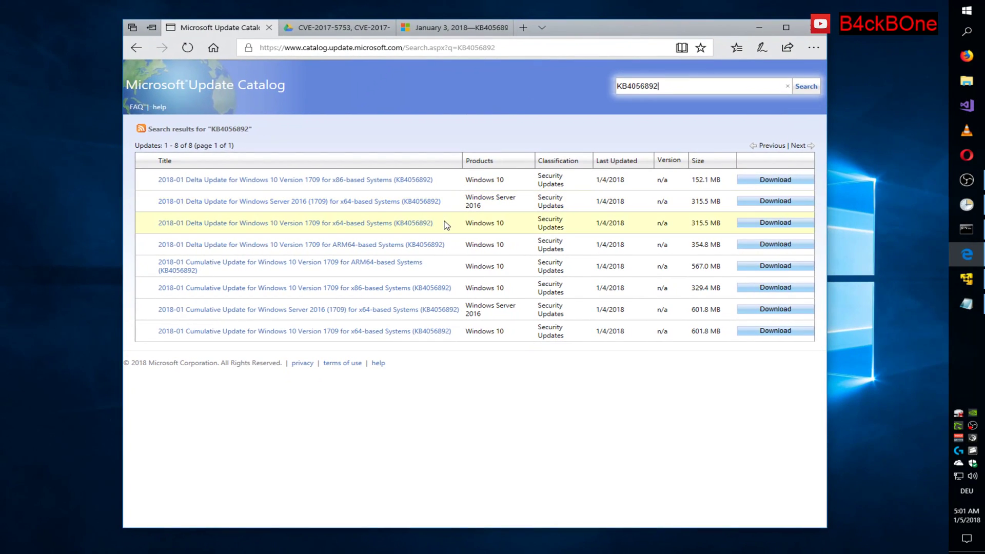
pyautogui.moveTo(154, 336); pyautogui.dragTo(191, 339)
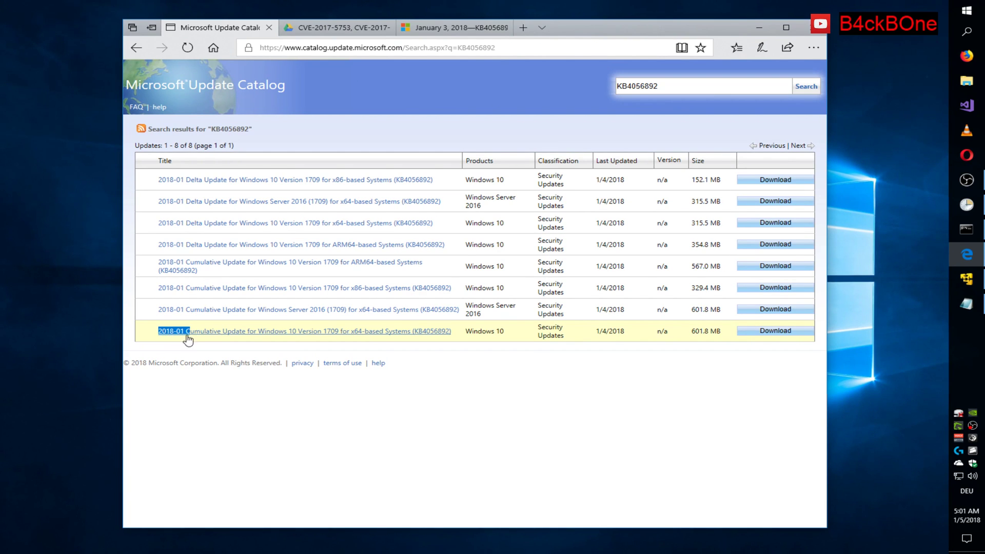
pyautogui.click(465, 359)
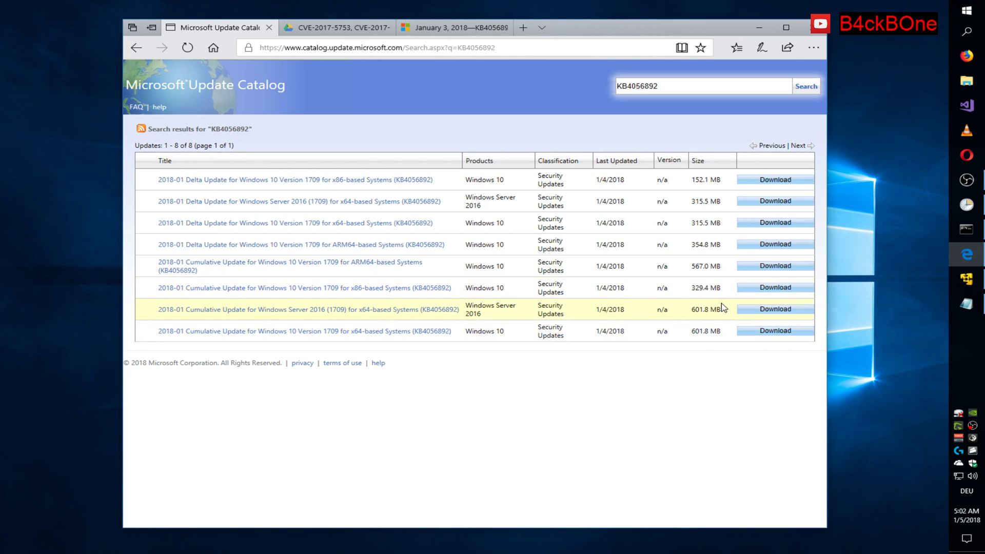
# - Save the x64 Windows 10 Version 1709 KB4056892 .msu package and close the download popup
pyautogui.click(781, 334)
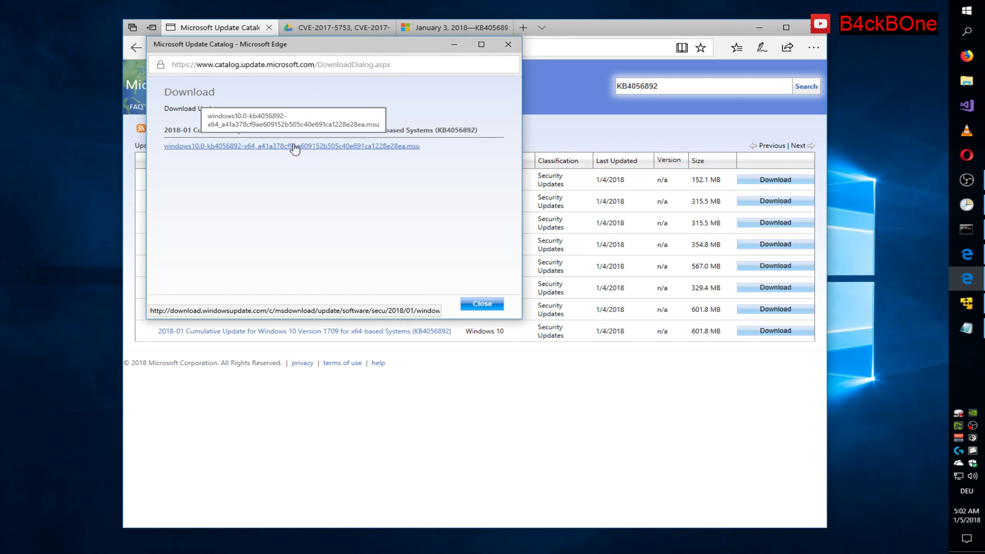
pyautogui.click(294, 147)
pyautogui.click(334, 285)
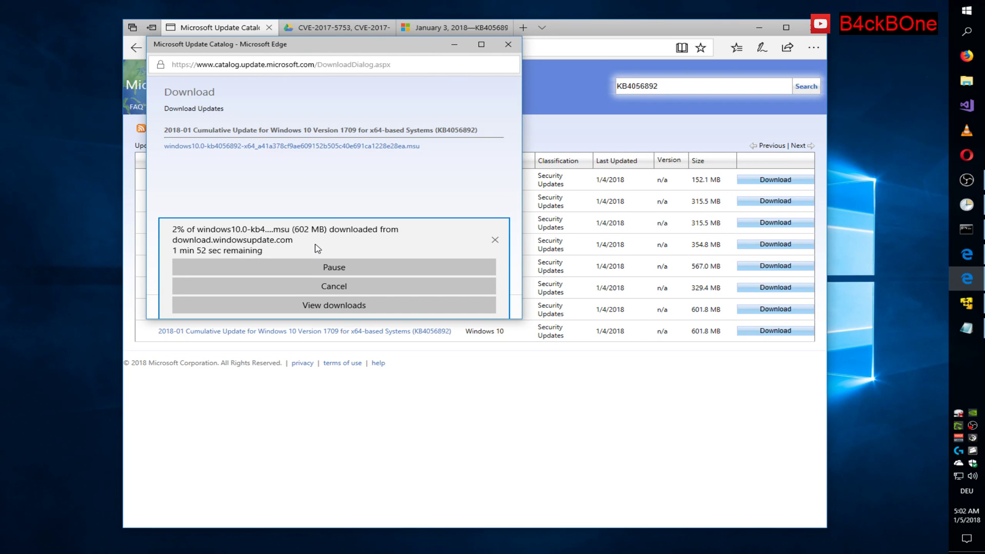
pyautogui.moveTo(343, 44); pyautogui.dragTo(379, 66)
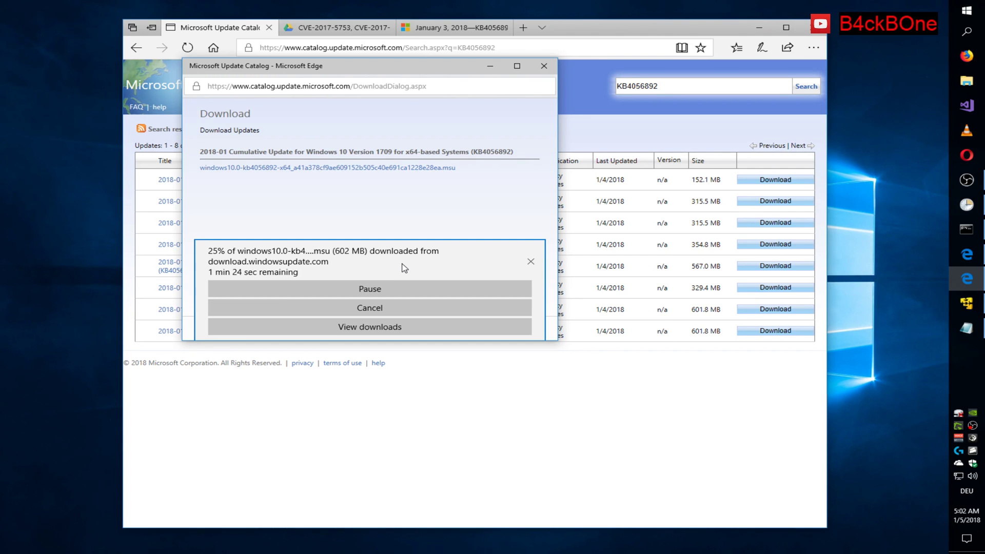
pyautogui.click(543, 65)
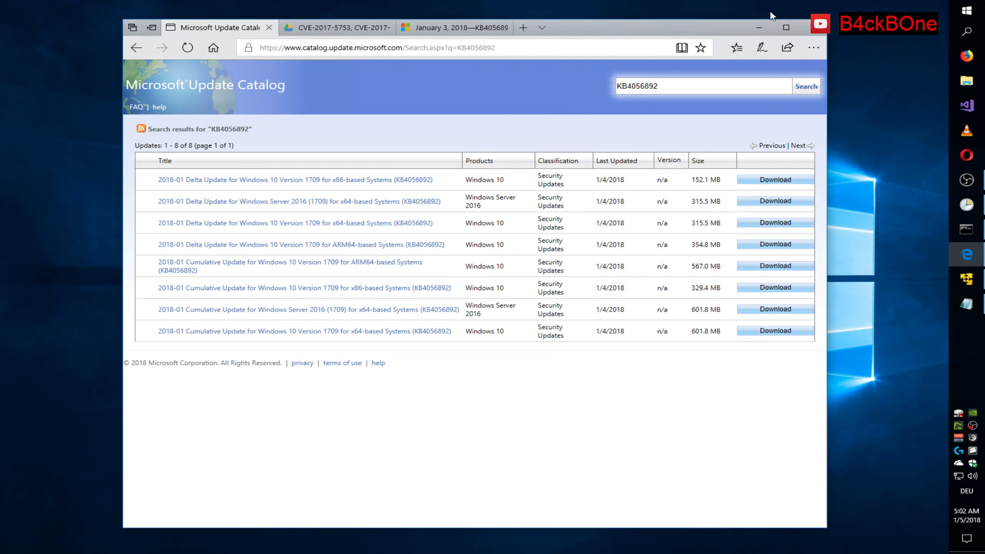
pyautogui.click(757, 26)
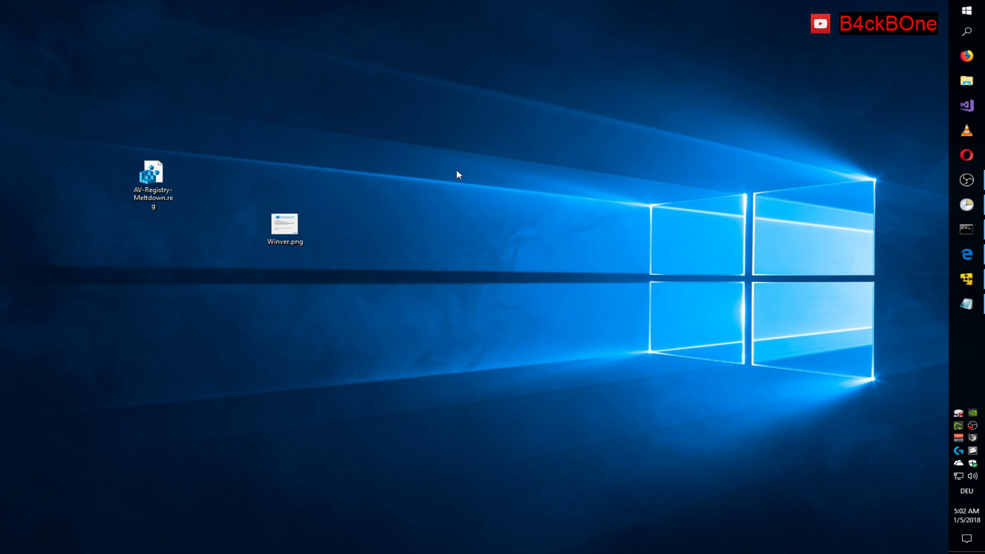
# - Run winver to display Windows 10 Pro Version 1709, OS Build 16299.192
pyautogui.press('super+r')
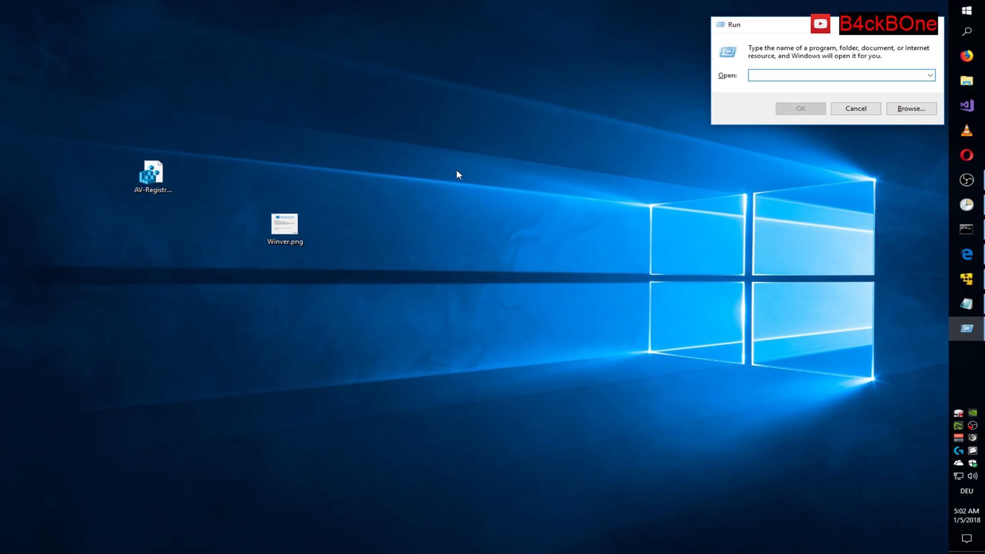
pyautogui.write('winver')
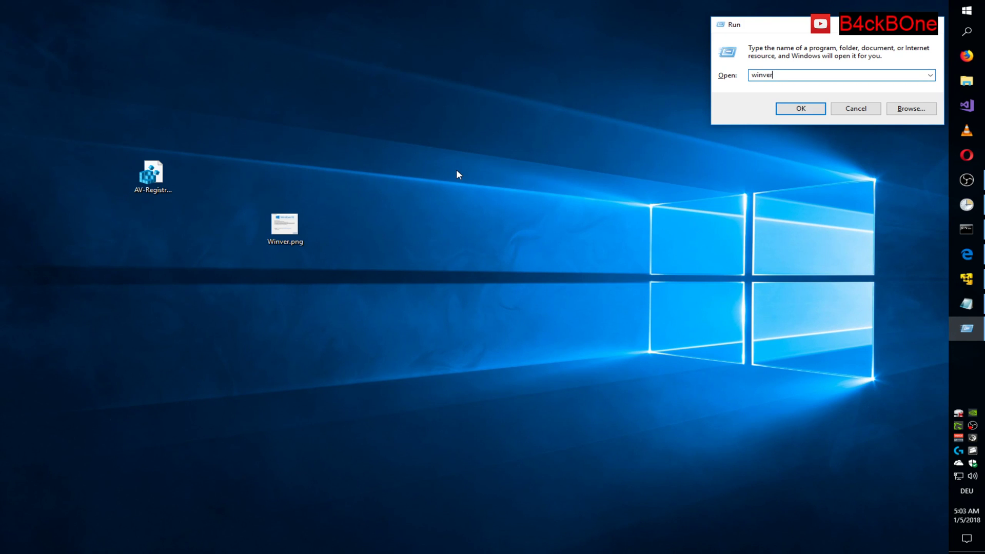
pyautogui.press('Return')
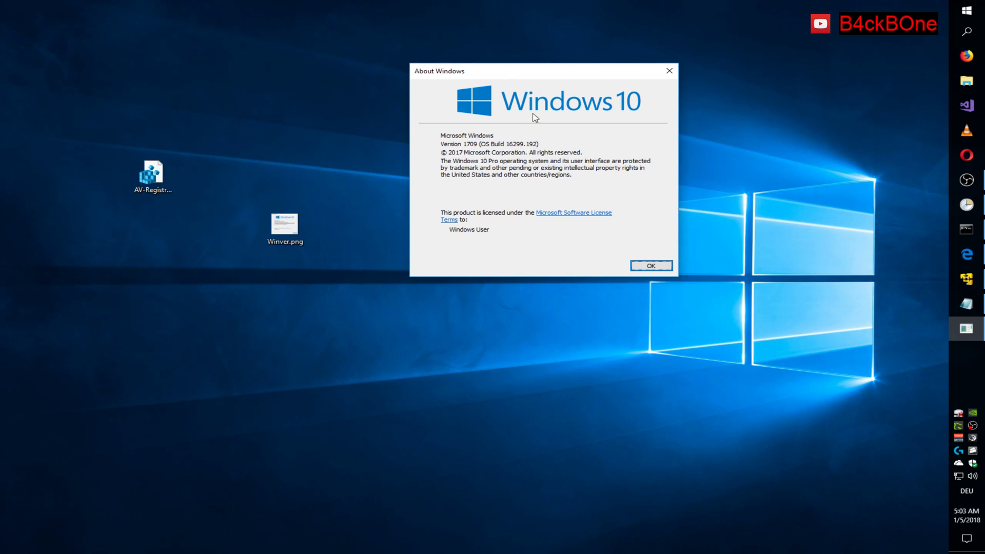
# - Open Winver.png beside the live About Windows dialog to compare builds, then close the dialog
pyautogui.doubleClick(284, 225)
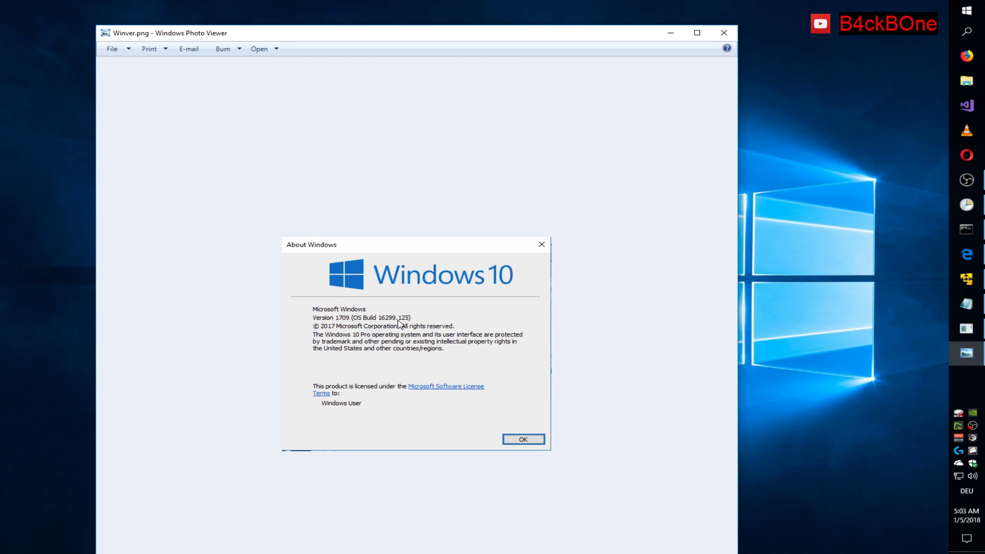
pyautogui.moveTo(505, 36); pyautogui.dragTo(389, 52)
pyautogui.click(636, 131)
pyautogui.moveTo(624, 70); pyautogui.dragTo(790, 197)
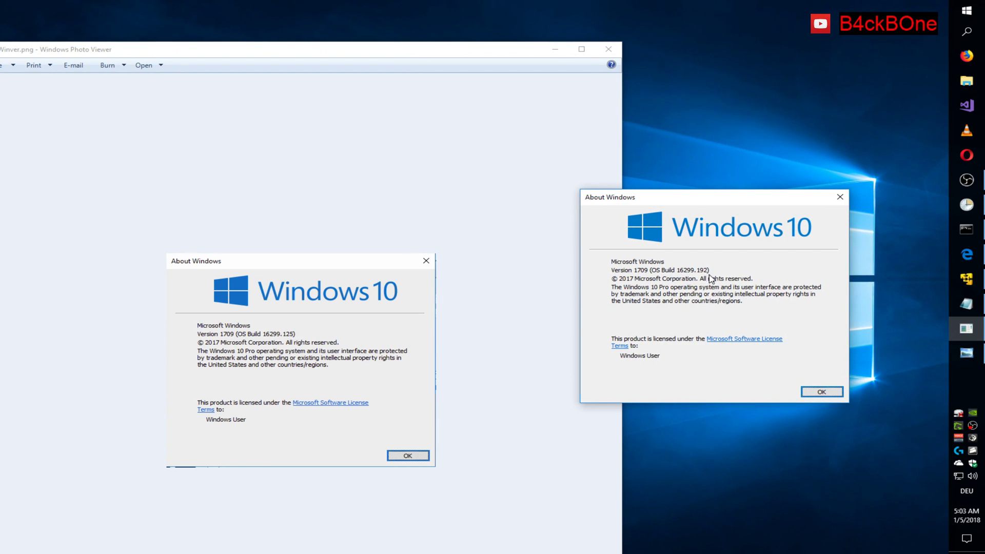
pyautogui.click(820, 391)
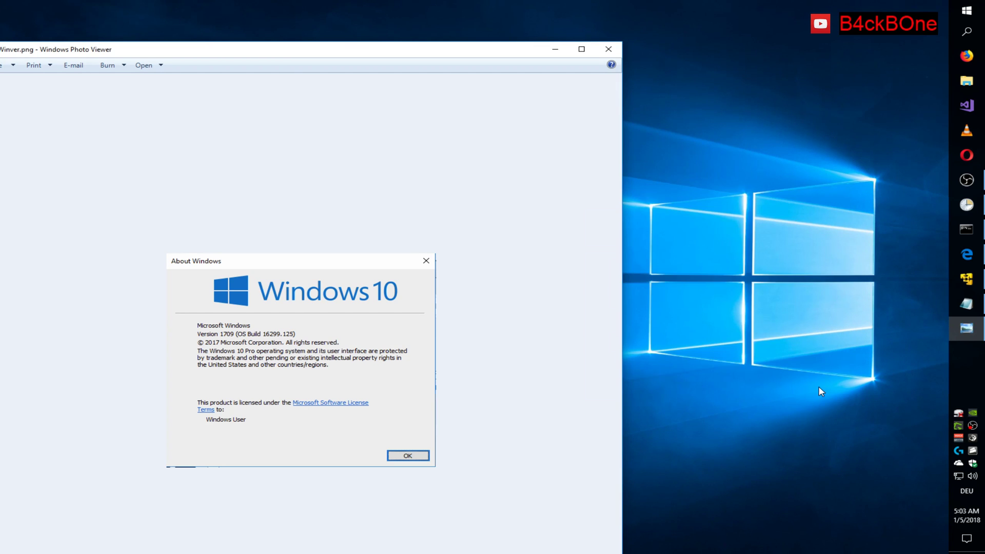
# - Shrink and reposition the Photo Viewer window and move the Winver.png icon on the desktop
pyautogui.moveTo(391, 53); pyautogui.dragTo(532, 25)
pyautogui.moveTo(121, 14); pyautogui.dragTo(386, 332)
pyautogui.moveTo(564, 344); pyautogui.dragTo(534, 106)
pyautogui.moveTo(285, 240); pyautogui.dragTo(241, 188)
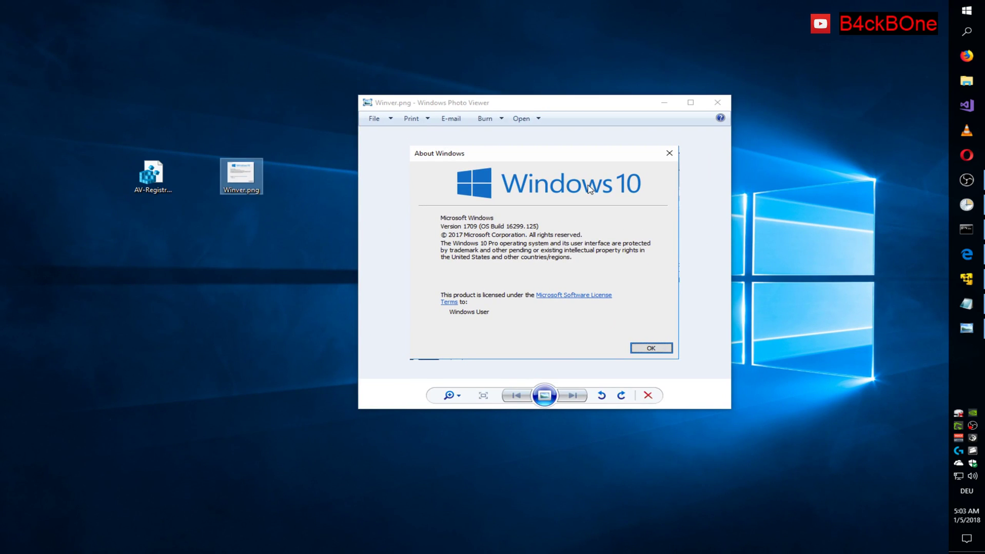